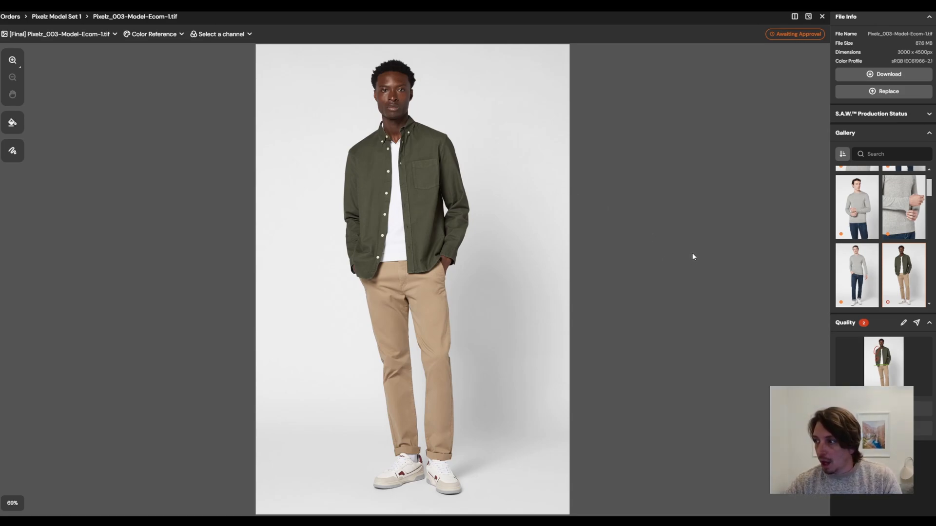
# Step: Browse the gallery and view Pixelz_003-Model-Ecom-2.tif, returning to Pixelz_003-Model-Ecom-1.tif
pyautogui.scroll(2, 872, 181)
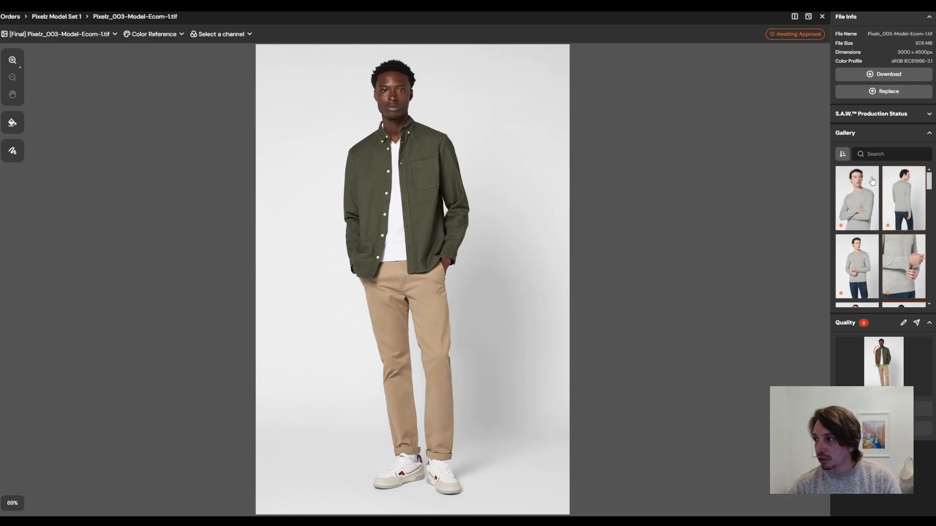
pyautogui.scroll(-5, 901, 201)
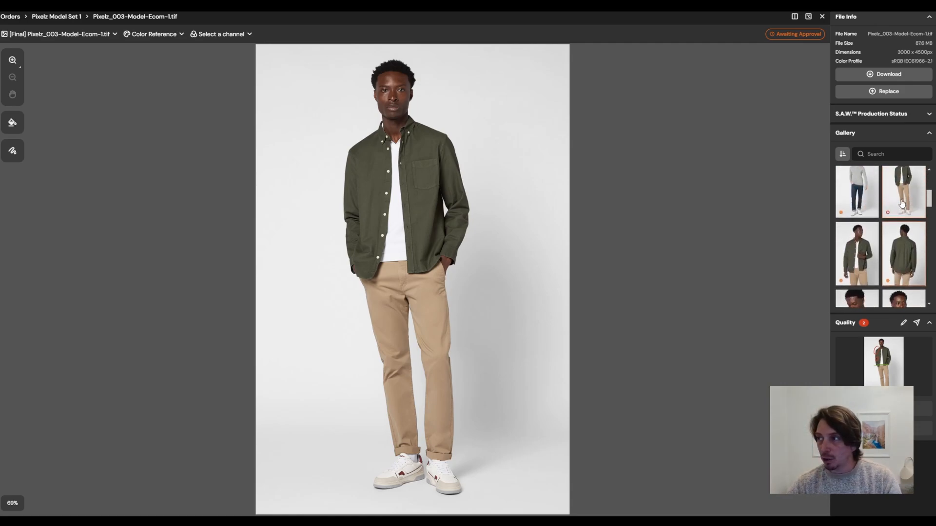
pyautogui.scroll(1, 913, 257)
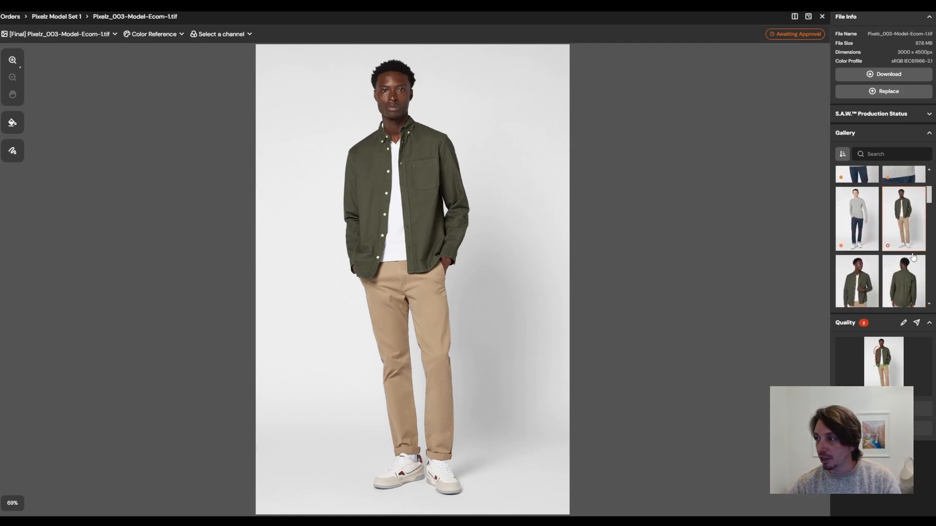
pyautogui.click(905, 267)
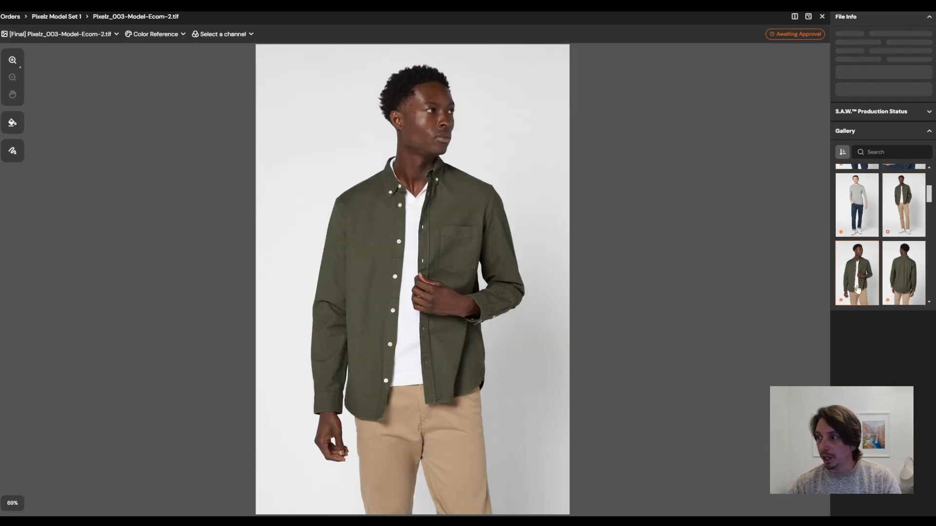
pyautogui.click(905, 267)
pyautogui.click(861, 283)
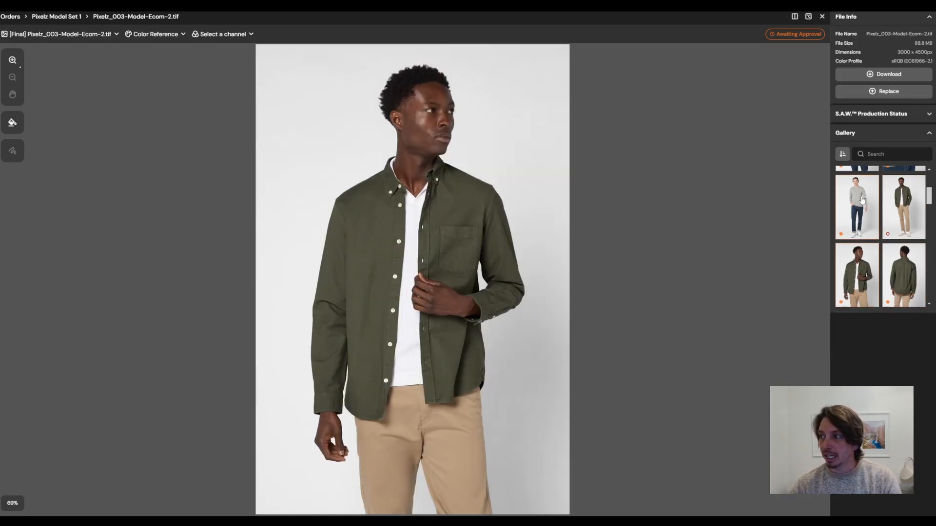
pyautogui.click(862, 198)
pyautogui.click(867, 284)
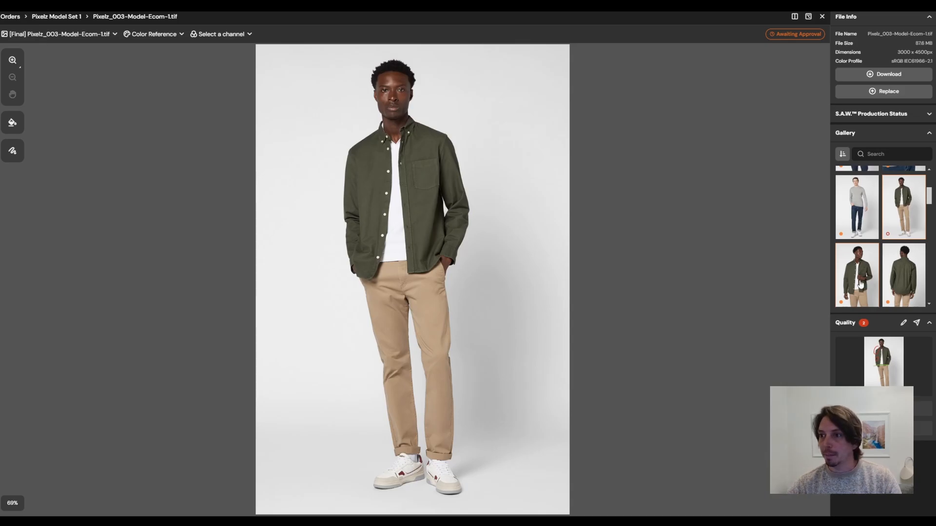
# Step: Compare the full-length olive shirt shot side by side with its half-length front and back shots, and return to the single image
pyautogui.keyDown('ctrl'); pyautogui.click(861, 285); pyautogui.keyUp('ctrl')
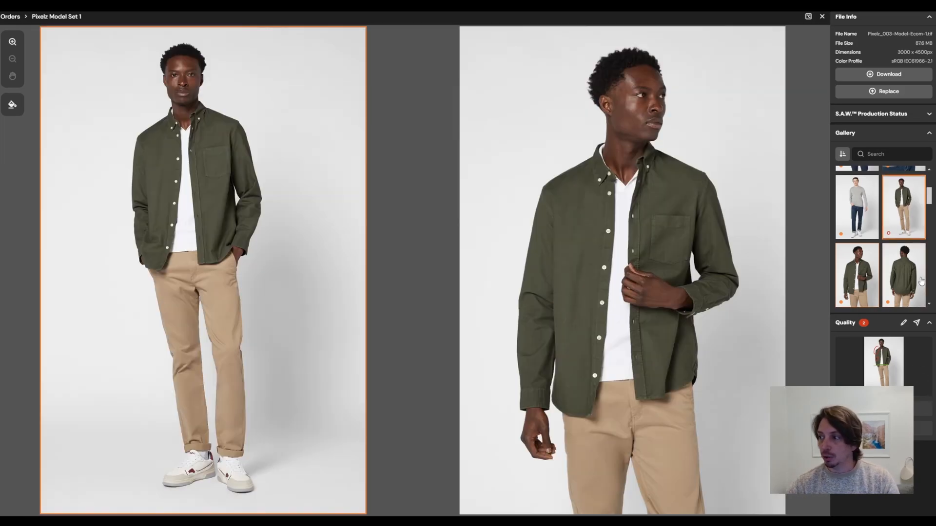
pyautogui.keyDown('ctrl'); pyautogui.click(900, 293); pyautogui.keyUp('ctrl')
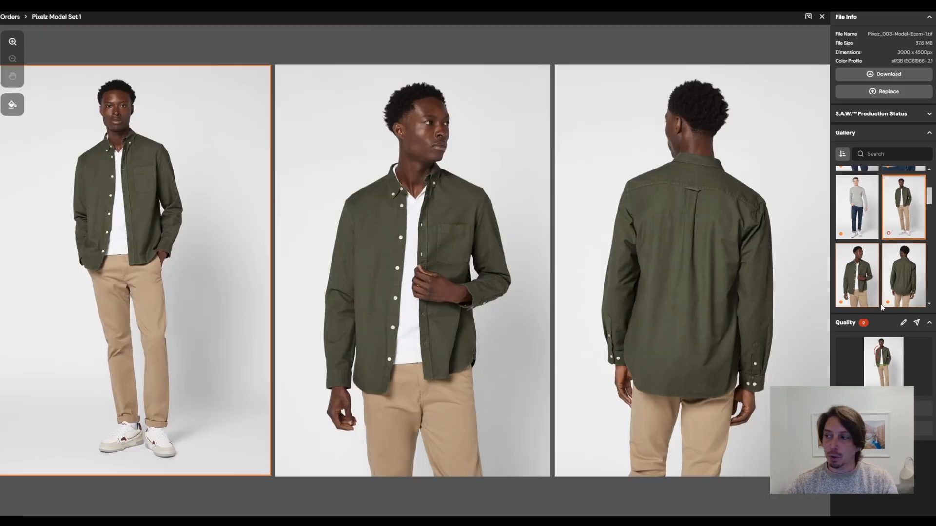
pyautogui.keyDown('ctrl'); pyautogui.click(906, 274); pyautogui.keyUp('ctrl')
pyautogui.keyDown('ctrl'); pyautogui.click(856, 286); pyautogui.keyUp('ctrl')
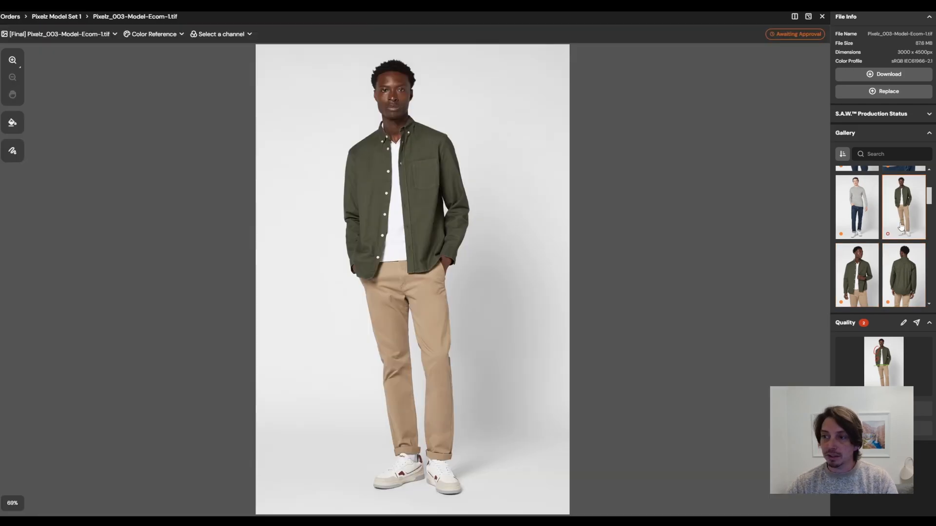
# Step: Repeat the three-image comparison of the olive shirt shots, and remove the two added images from the selection
pyautogui.keyDown('ctrl'); pyautogui.click(857, 282); pyautogui.keyUp('ctrl')
pyautogui.keyDown('ctrl'); pyautogui.click(887, 286); pyautogui.keyUp('ctrl')
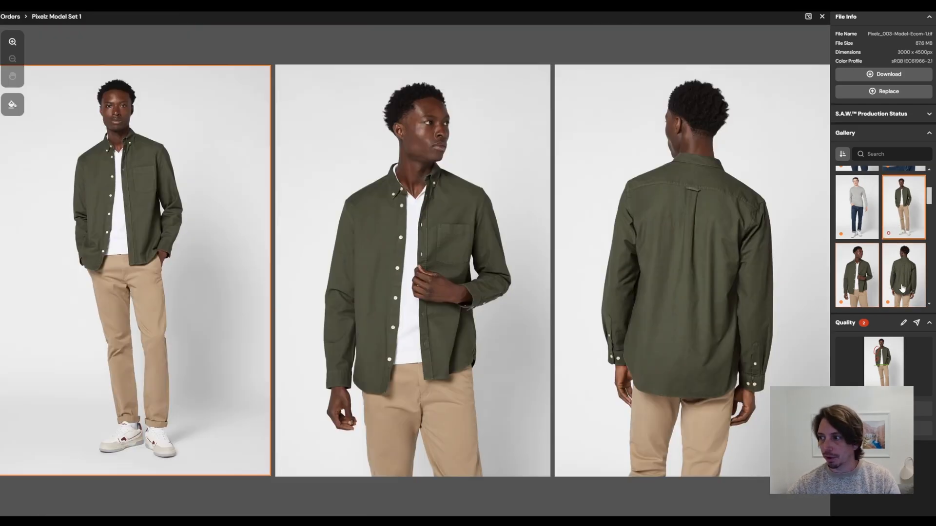
pyautogui.keyDown('ctrl'); pyautogui.click(903, 287); pyautogui.keyUp('ctrl')
pyautogui.keyDown('ctrl'); pyautogui.click(865, 287); pyautogui.keyUp('ctrl')
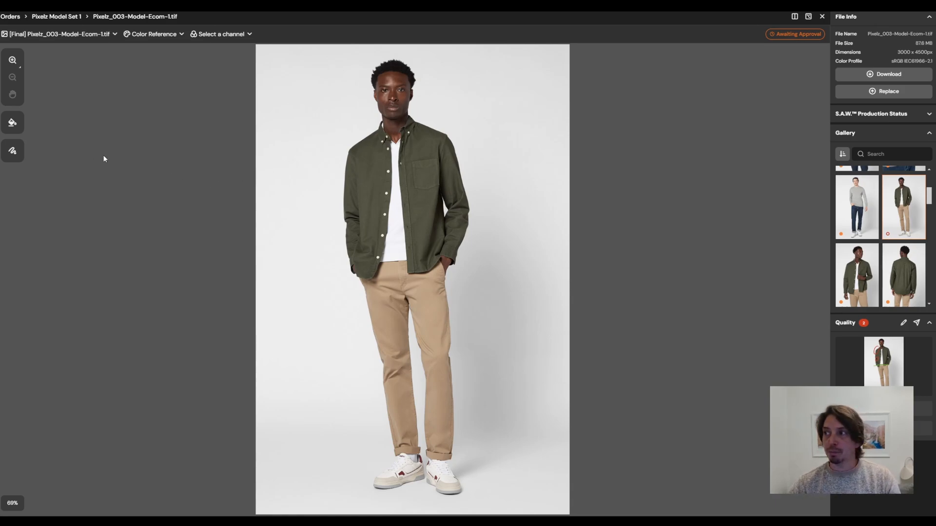
# Step: Review the list of keyboard shortcuts and close it
pyautogui.click(808, 18)
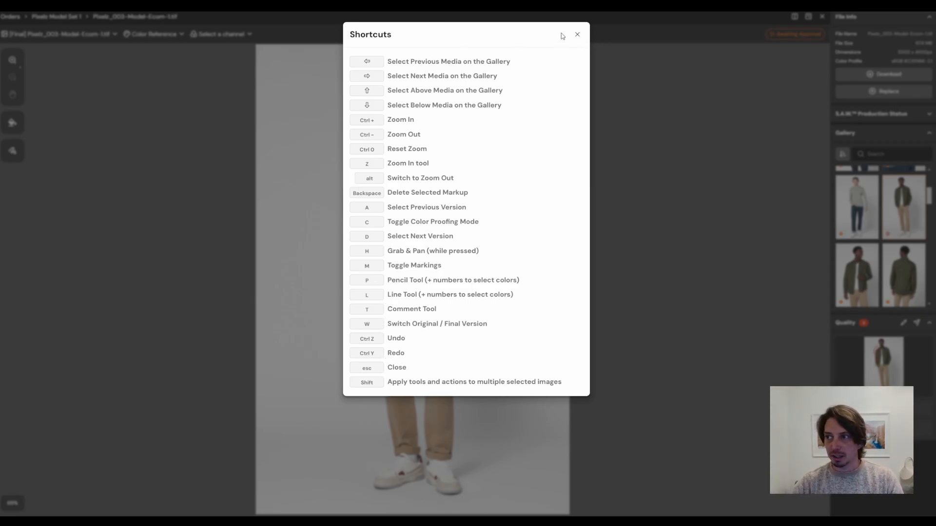
pyautogui.click(578, 37)
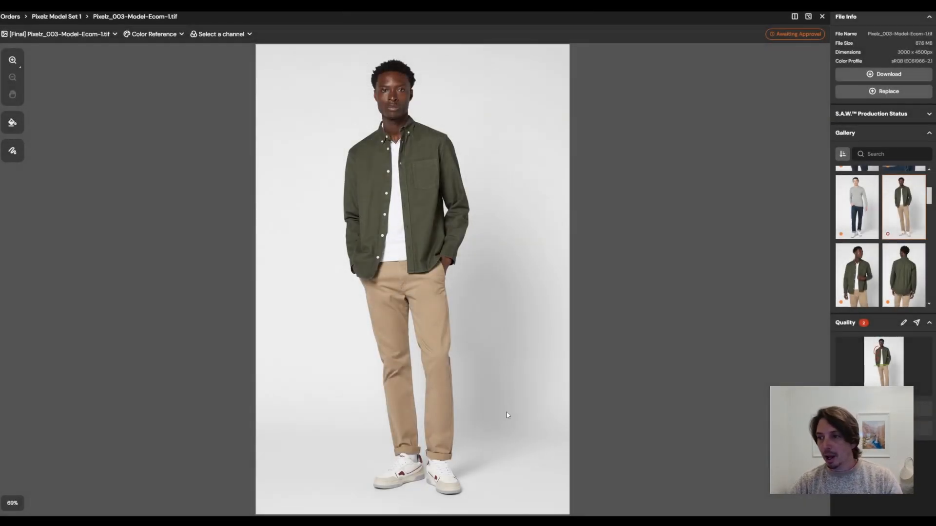
# Step: Switch Pixelz_003-Model-Ecom-1 repeatedly between its original and final versions to compare the retouching, ending on the final version
pyautogui.press('l')
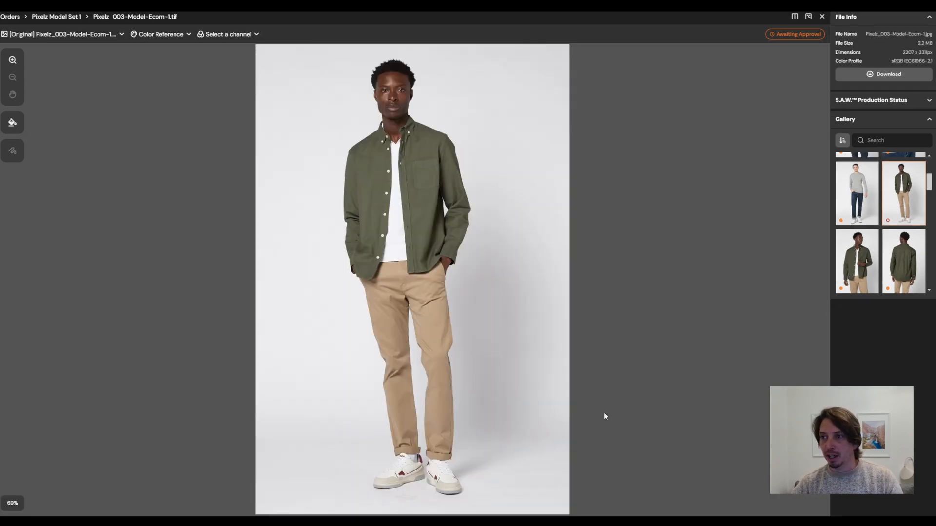
pyautogui.press('l')
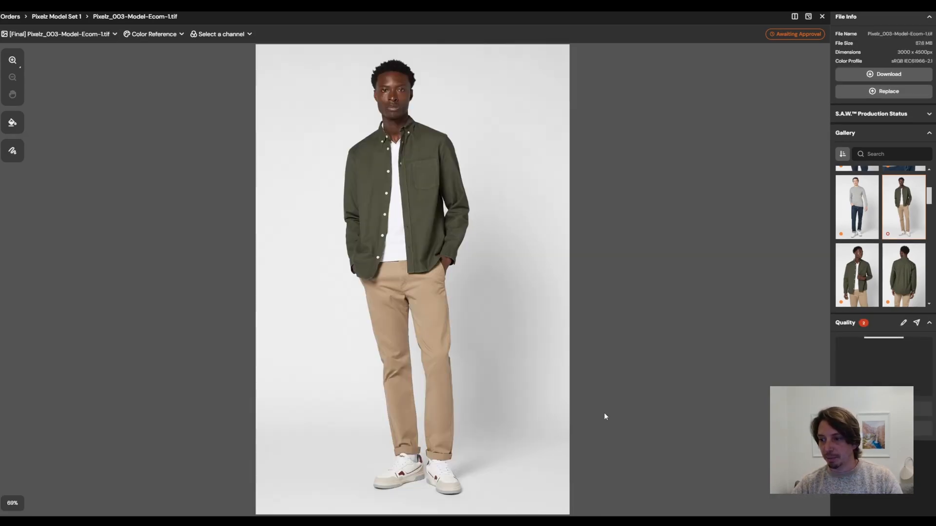
pyautogui.press('l')
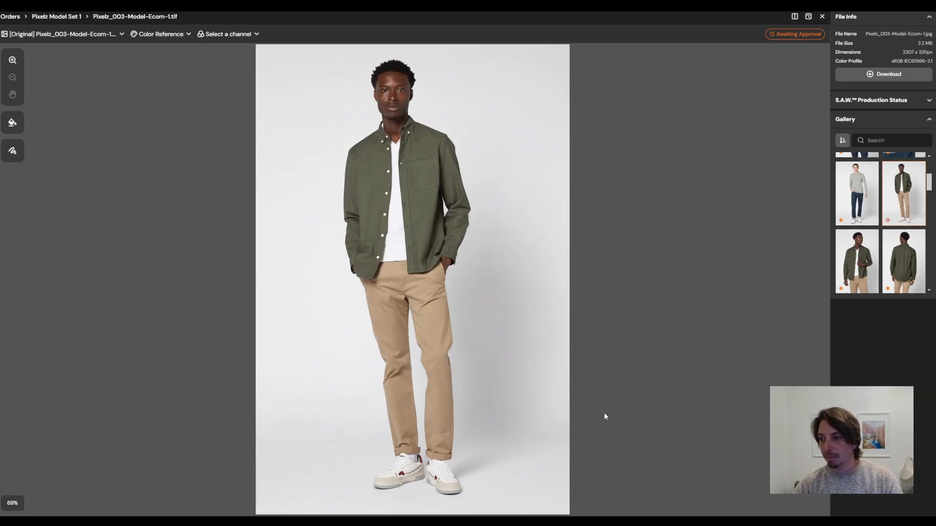
pyautogui.press('l')
pyautogui.press('l')
pyautogui.press('l')
pyautogui.press('l')
pyautogui.press('l')
pyautogui.press('l')
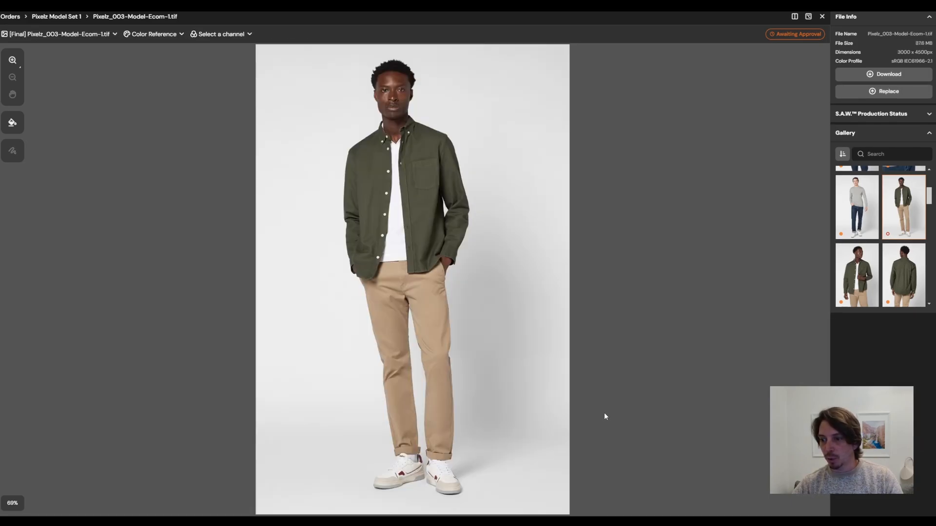
pyautogui.press('l')
pyautogui.press('l')
pyautogui.press('l')
pyautogui.press('l')
pyautogui.press('l')
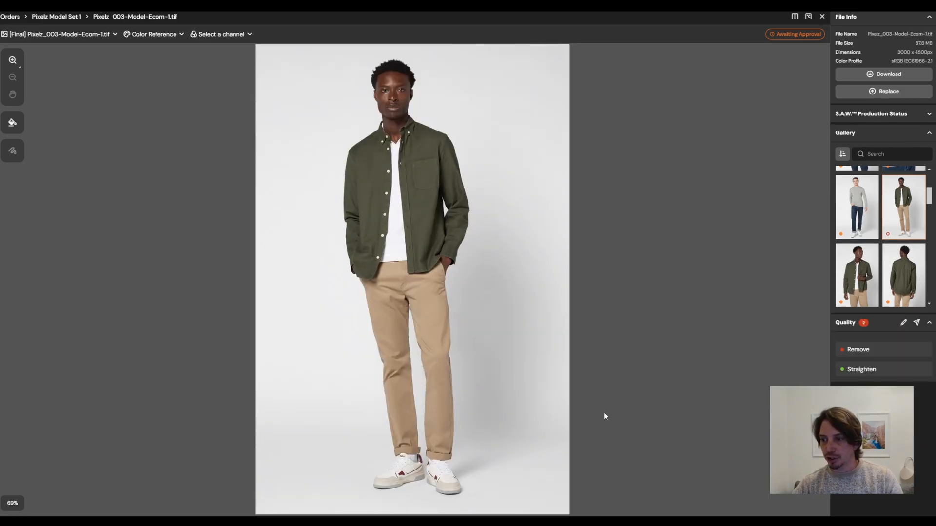
pyautogui.press('l')
pyautogui.press('l')
pyautogui.press('l')
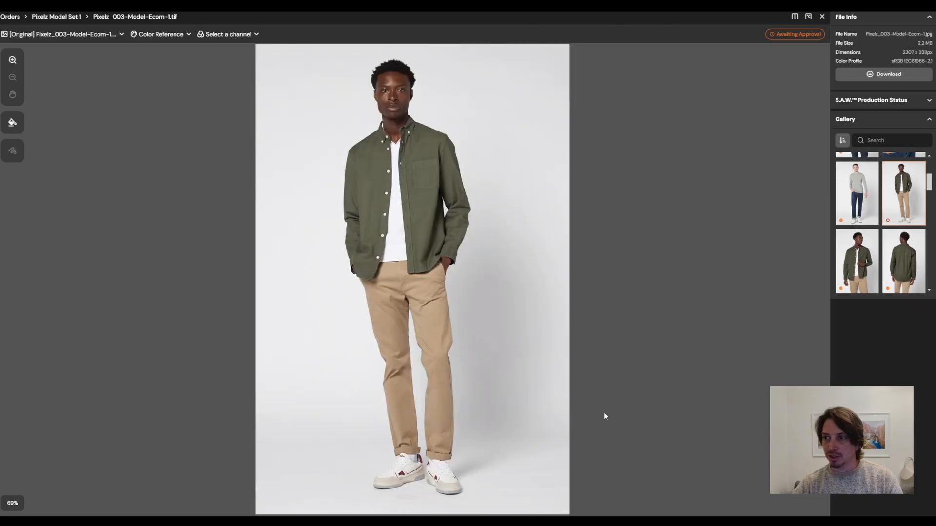
pyautogui.press('l')
pyautogui.press('l')
pyautogui.press('l')
pyautogui.press('l')
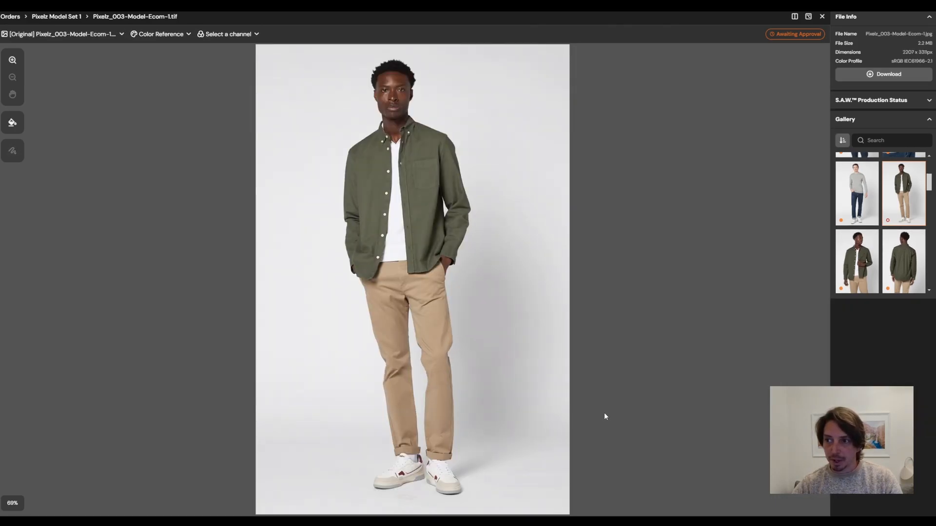
pyautogui.press('l')
pyautogui.press('l')
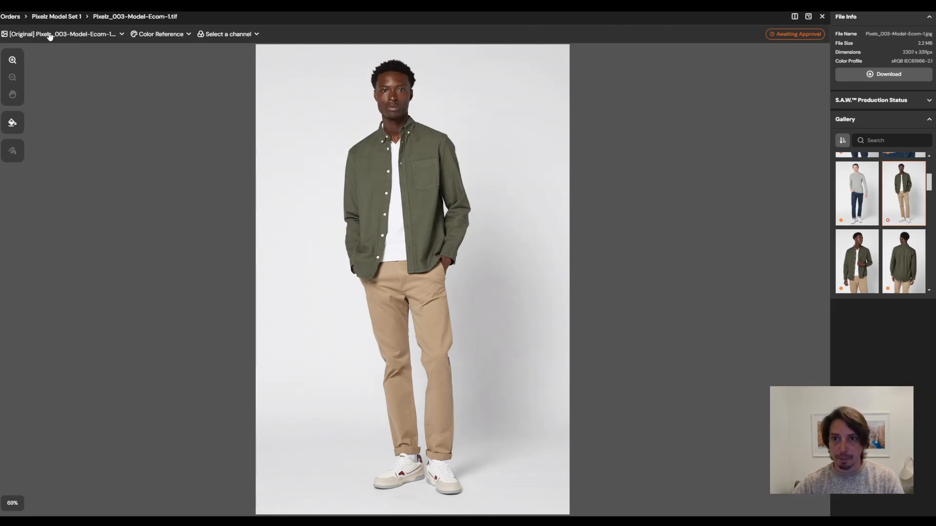
pyautogui.press('l')
pyautogui.press('l')
pyautogui.press('l')
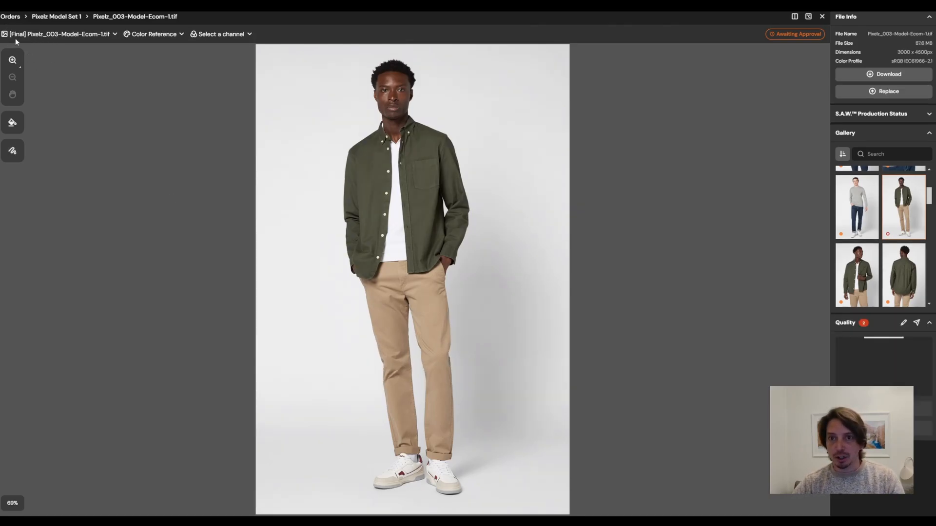
pyautogui.press('l')
pyautogui.press('l')
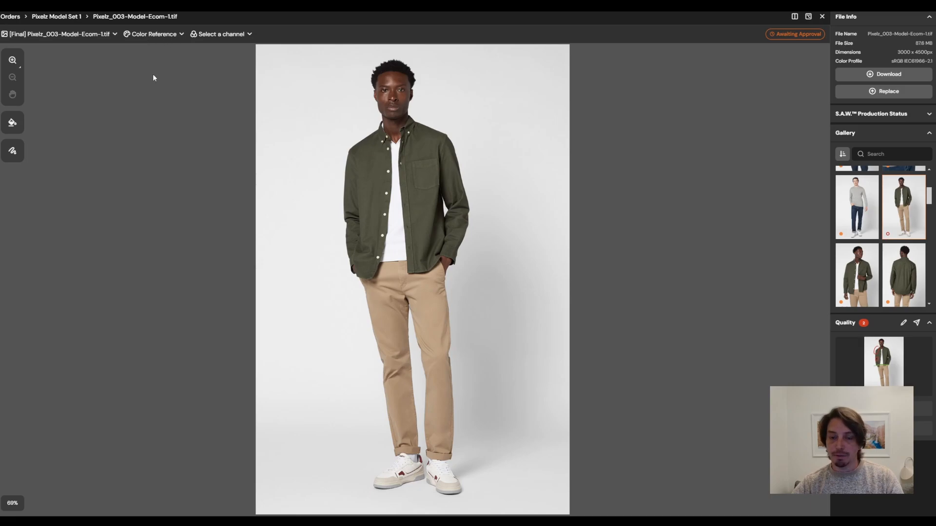
# Step: Compare the final image side by side with the Pixelz_003-Flat_3 color reference and the original version, returning to the single view
pyautogui.press('s')
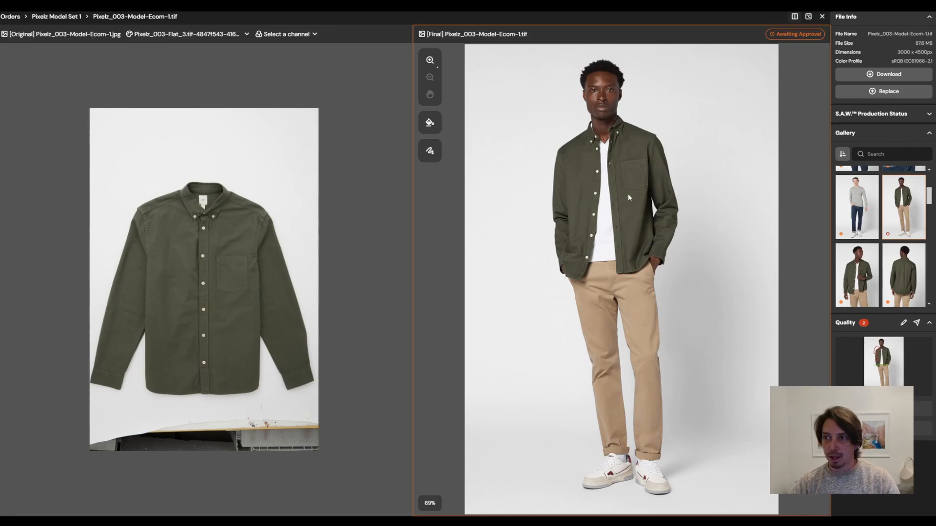
pyautogui.click(223, 37)
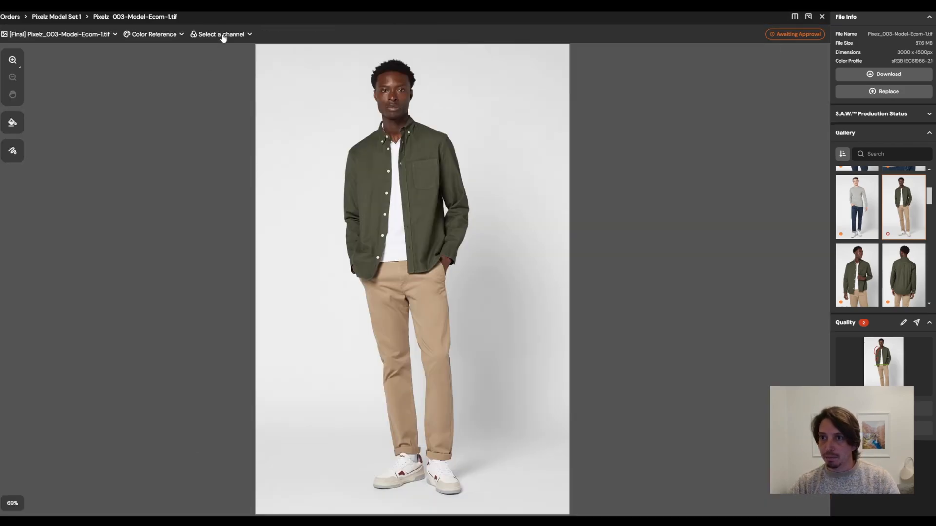
pyautogui.click(794, 19)
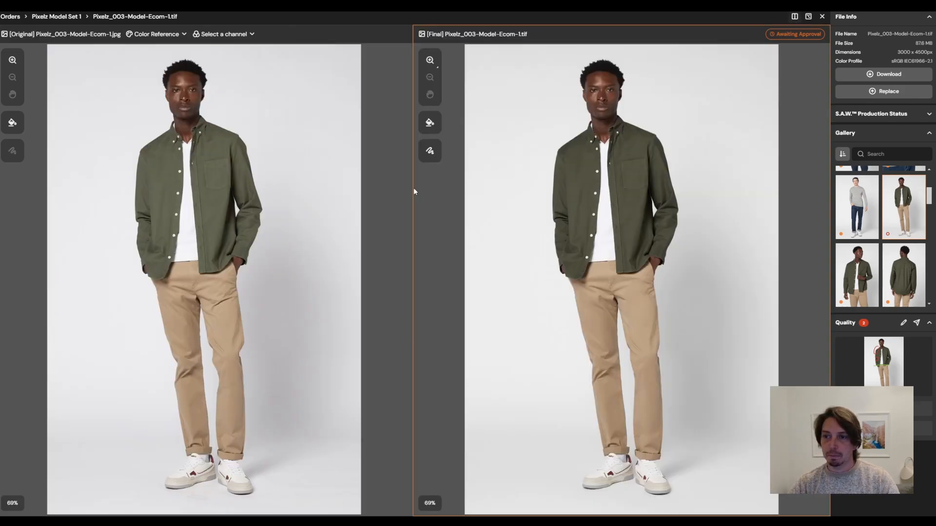
pyautogui.click(794, 17)
# Step: Alternate between the original and final versions of the full-length olive shirt shot in single view, ending on the final
pyautogui.press('space')
pyautogui.press('space')
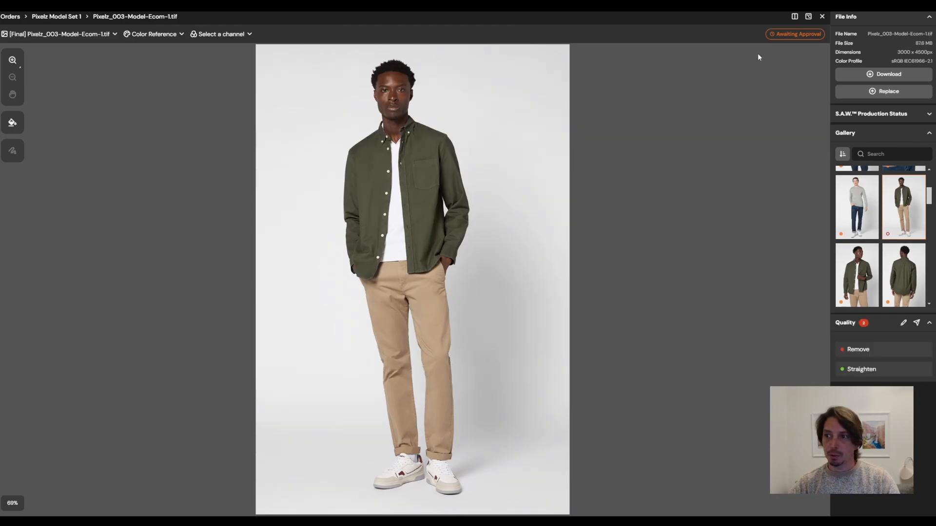
pyautogui.press('space')
pyautogui.press('space')
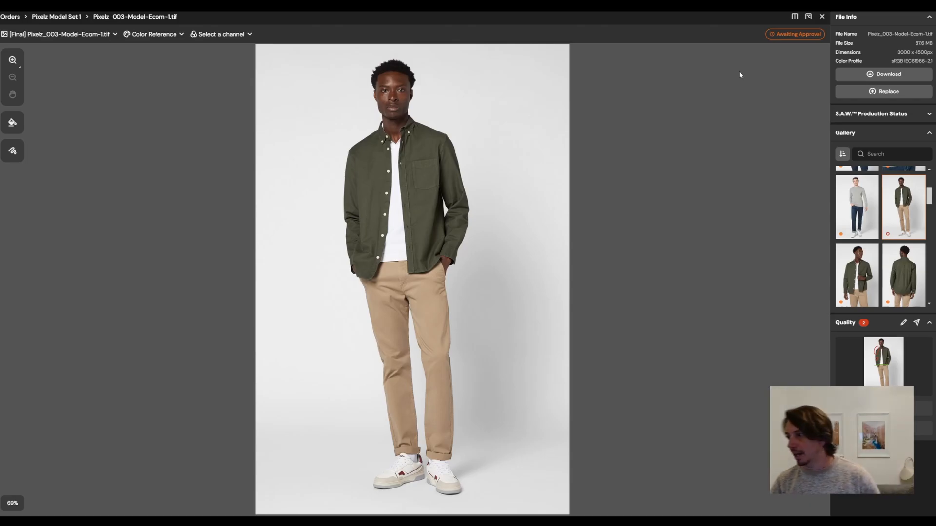
# Step: Step forward and back through the remaining Pixelz_003 olive shirt images in the gallery, up to Pixelz_003-Model-Ecom-3.tif
pyautogui.press('Right')
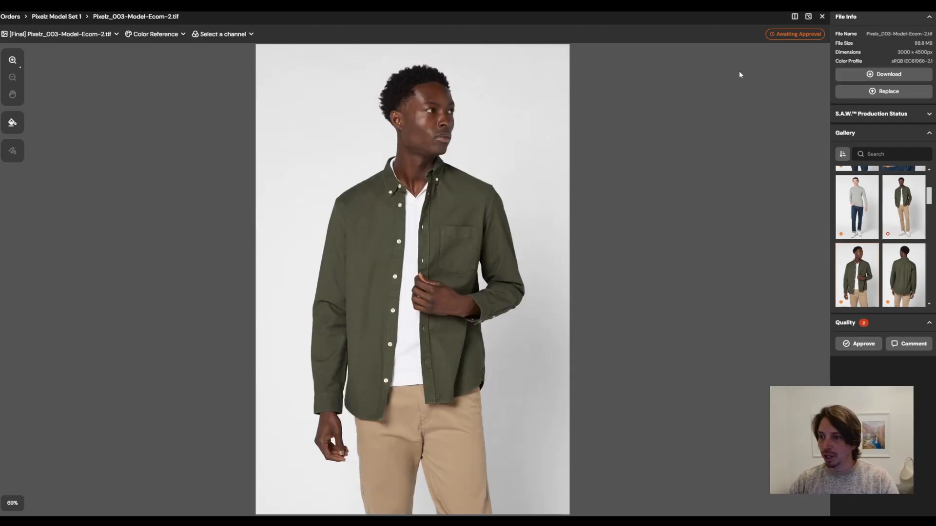
pyautogui.press('Right')
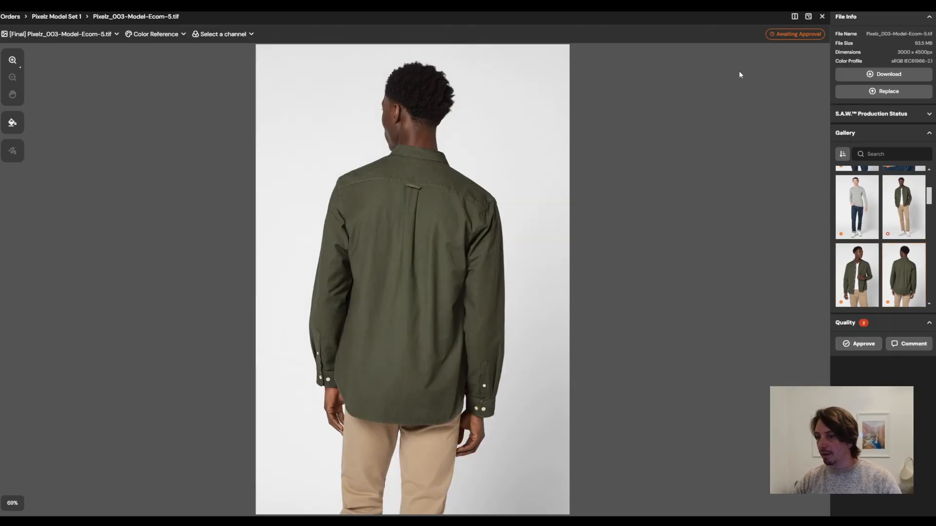
pyautogui.press('Left')
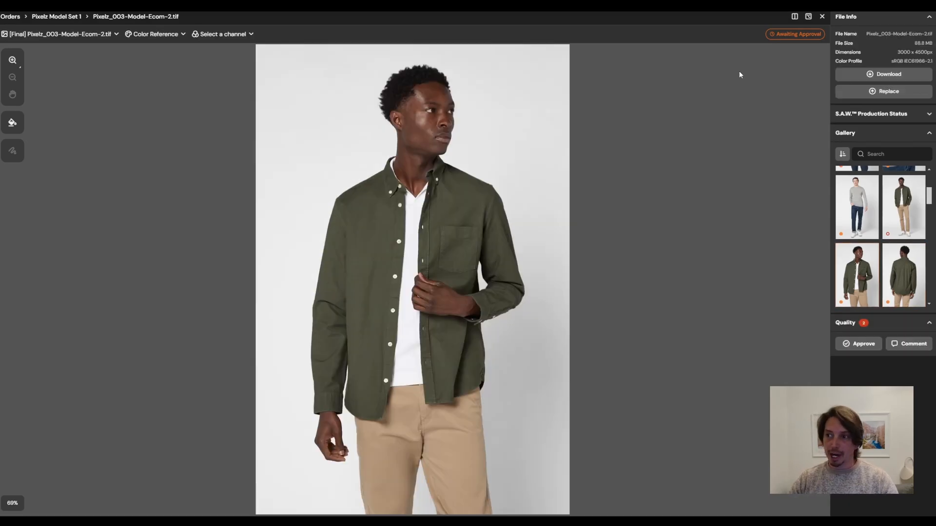
pyautogui.press('Right')
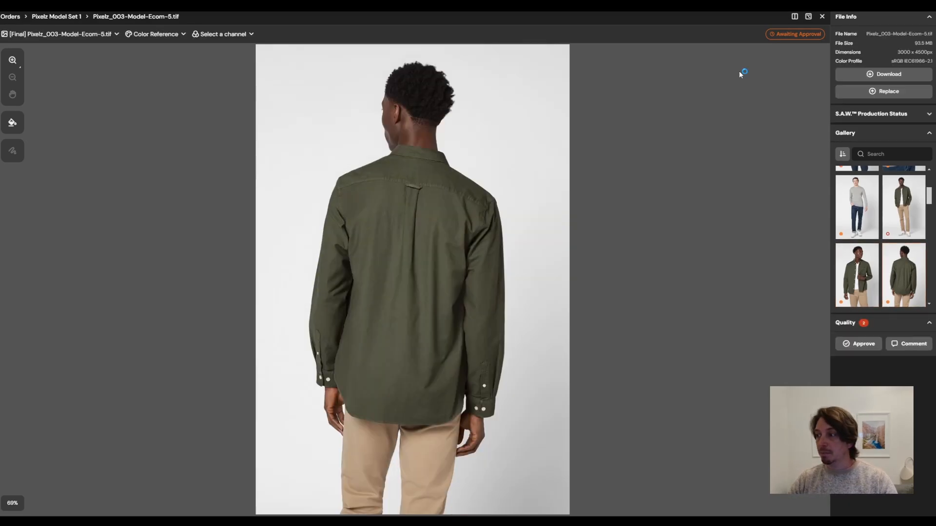
pyautogui.press('Right')
pyautogui.press('Left')
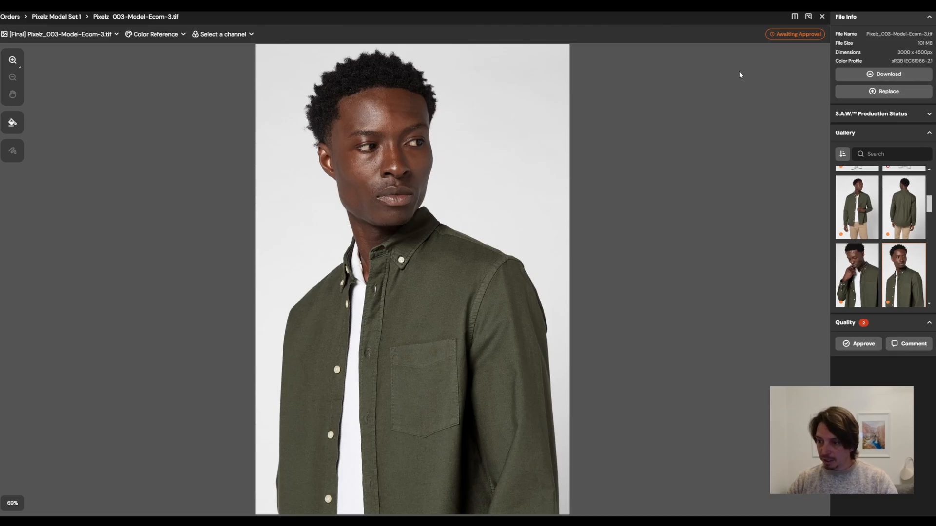
# Step: Advance through the gallery to the pink and orange dress images, viewing Pixelz_005-Model-Ecom-1.tif and Pixelz_005-Model-Ecom-2.tif
pyautogui.press('Right')
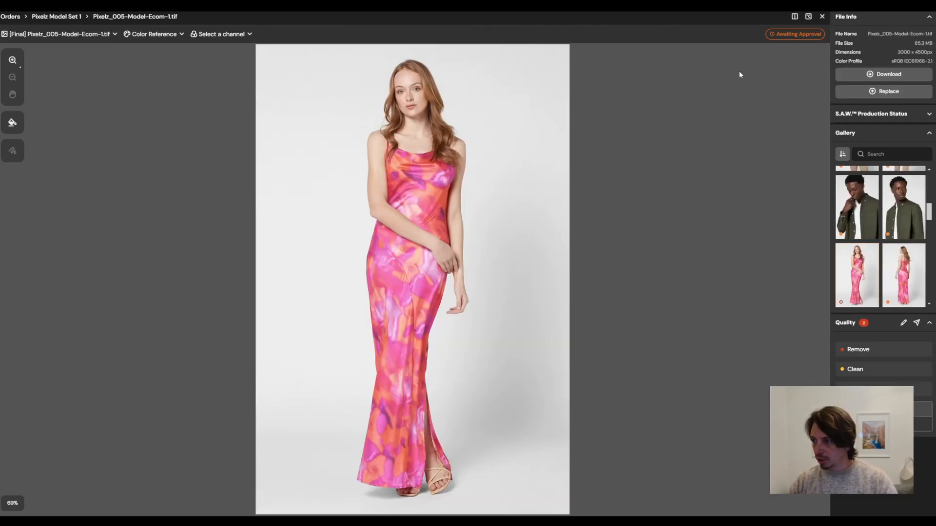
pyautogui.press('Right')
pyautogui.press('Right')
pyautogui.press('Right')
pyautogui.press('Right')
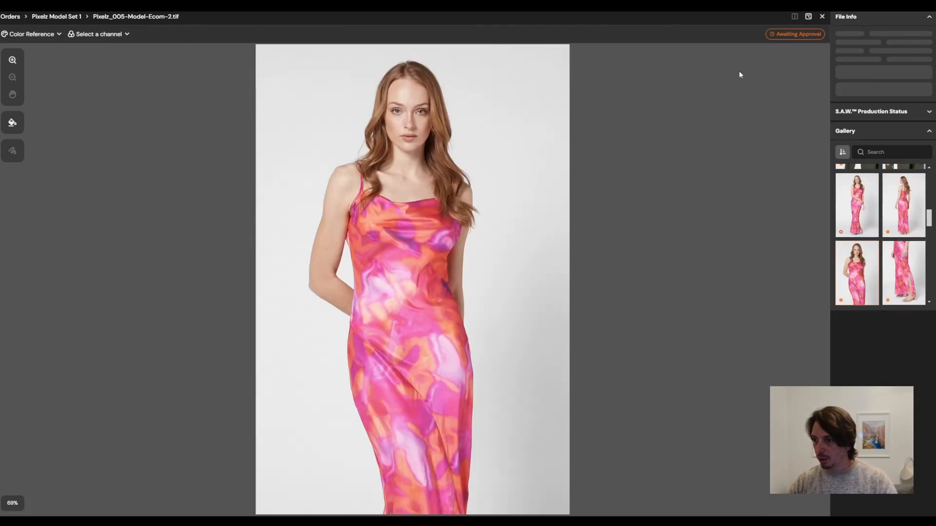
# Step: Advance two images further through the gallery from Pixelz_005-Model-Ecom-2.tif
pyautogui.press('Right')
pyautogui.press('Right')
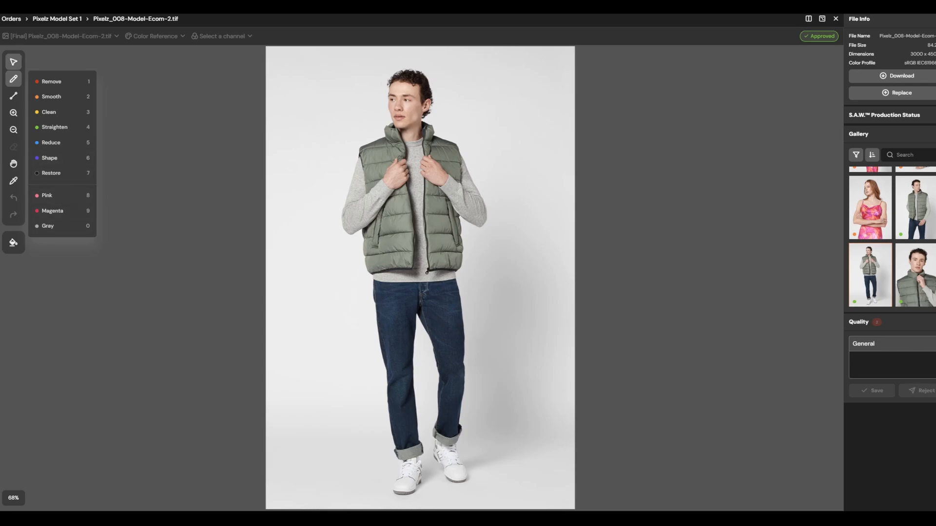
# Step: On Pixelz_008-Model-Ecom-2.tif, circle the vest's zipper end for Remove and mark the left-hand jeans leg's outer edge for Straighten
pyautogui.click(62, 82)
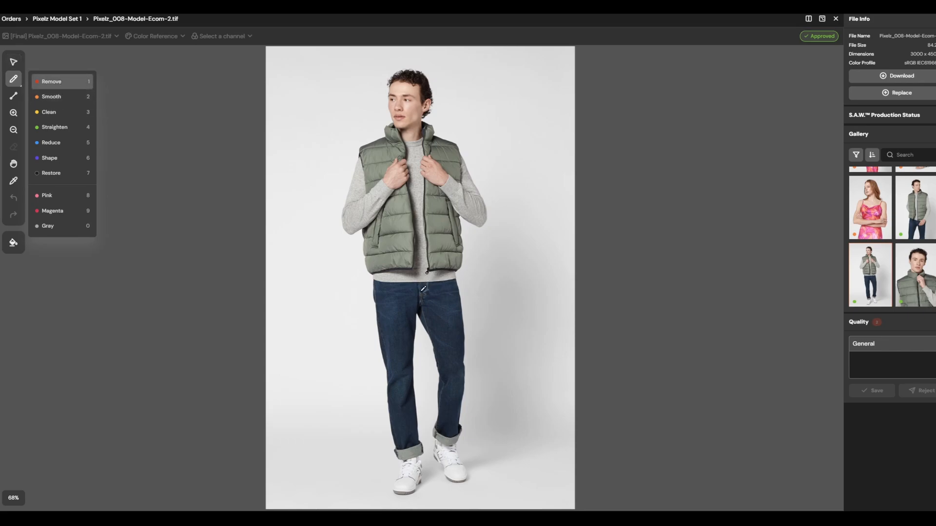
pyautogui.moveTo(427, 272)
pyautogui.mouseDown()
pyautogui.moveTo(442, 265)
pyautogui.moveTo(419, 262)
pyautogui.moveTo(416, 282)
pyautogui.moveTo(444, 278)
pyautogui.mouseUp()
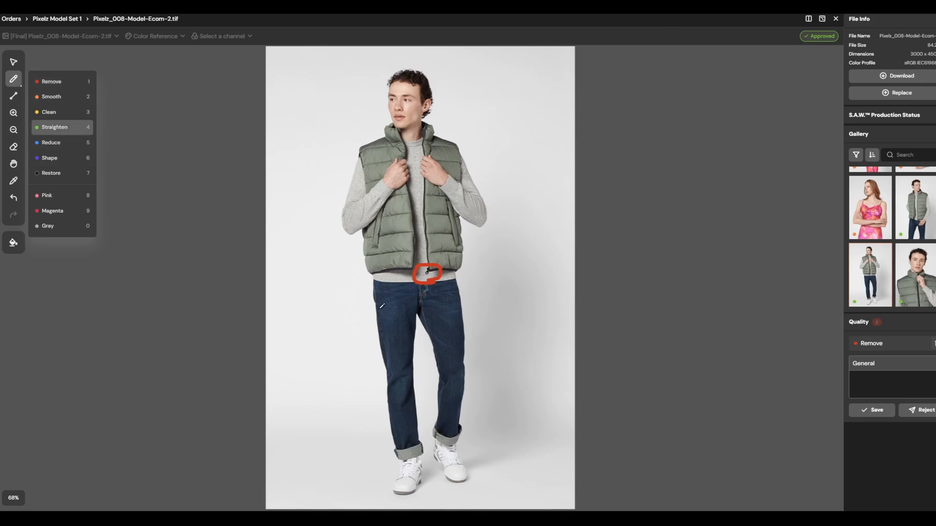
pyautogui.moveTo(376, 306); pyautogui.dragTo(385, 378)
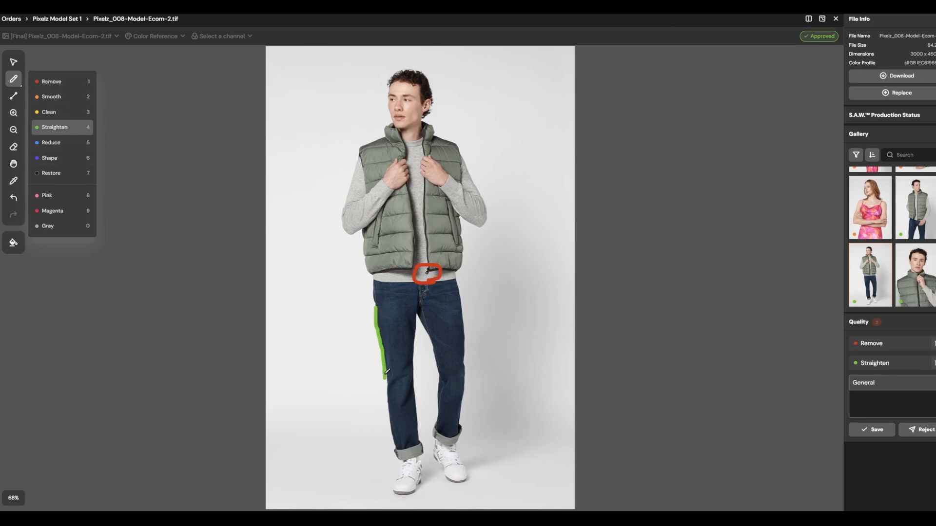
# Step: Circle the elbow area of the right-hand sweater sleeve with the Reduce markup
pyautogui.click(57, 146)
pyautogui.moveTo(457, 183)
pyautogui.mouseDown()
pyautogui.moveTo(485, 224)
pyautogui.moveTo(496, 208)
pyautogui.moveTo(448, 178)
pyautogui.mouseUp()
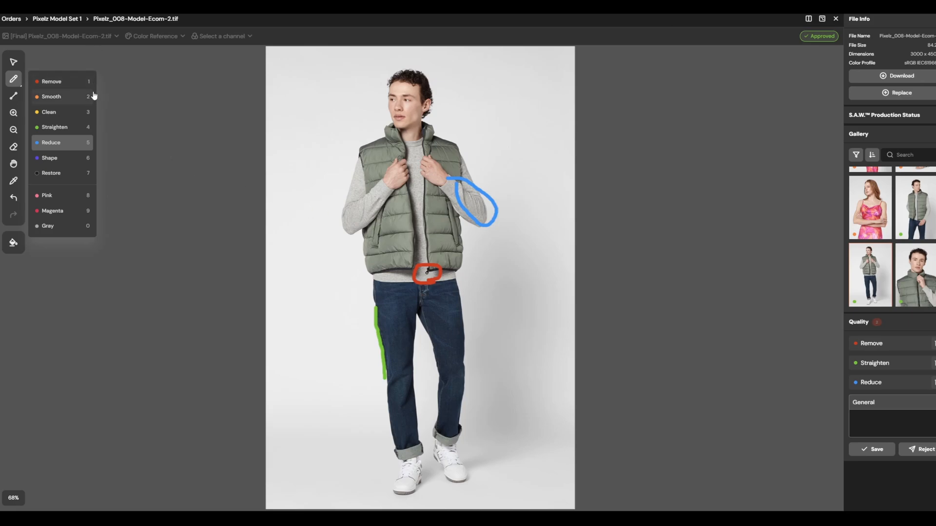
# Step: Cycle the markup pen through the Remove, Smooth, Clean and Straighten types
pyautogui.press('1')
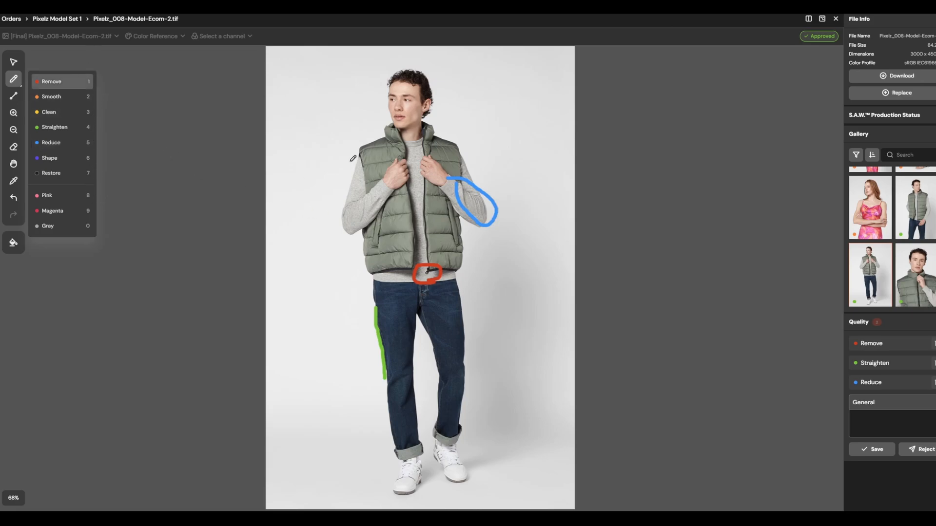
pyautogui.press('2')
pyautogui.press('3')
pyautogui.press('4')
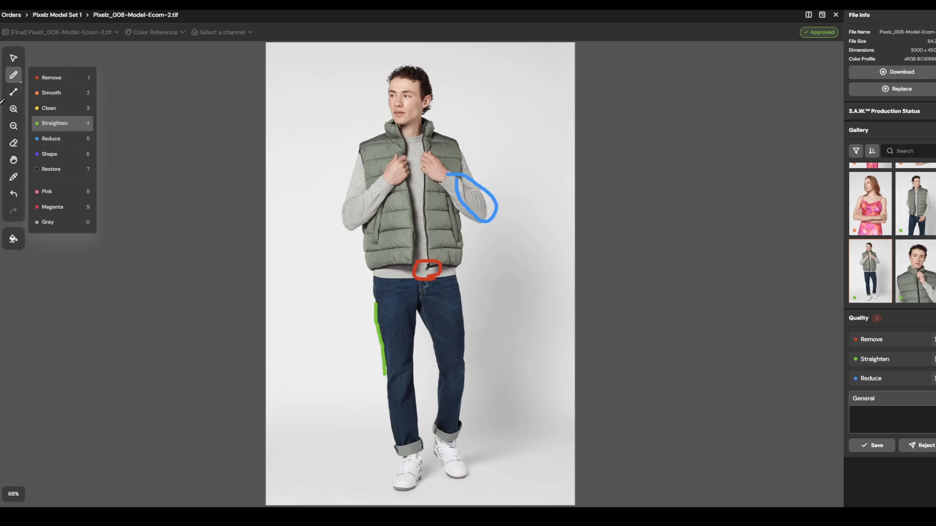
# Step: Sample the color values of the light backdrop behind the model with the eyedropper
pyautogui.moveTo(13, 95)
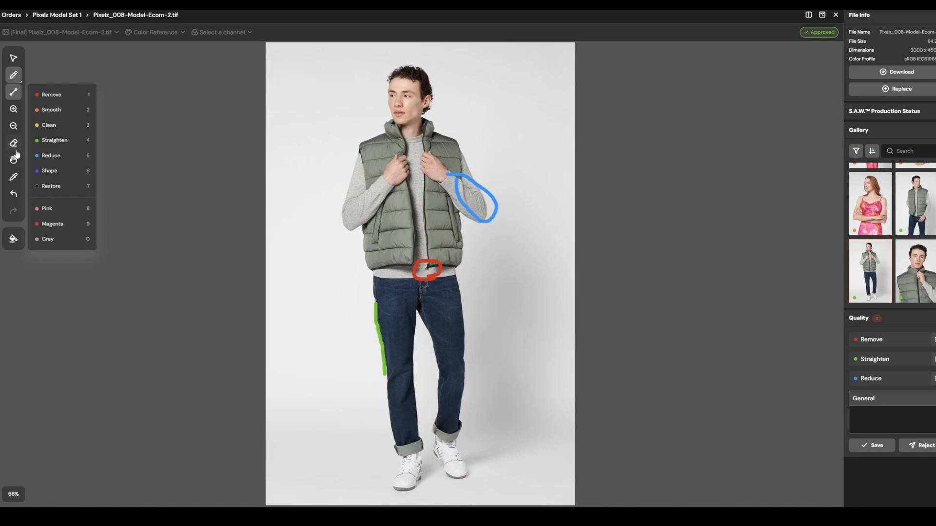
pyautogui.click(14, 178)
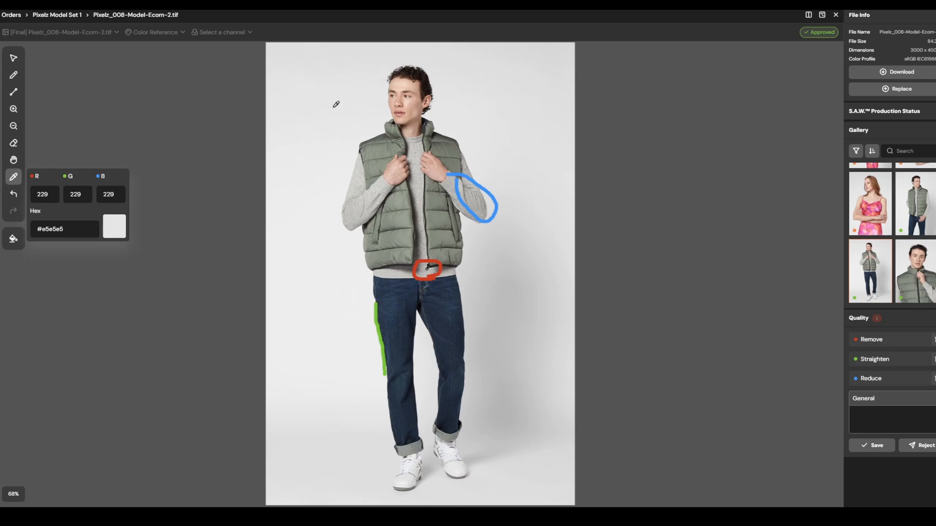
# Step: Try out a custom color for the canvas background around the image
pyautogui.click(17, 240)
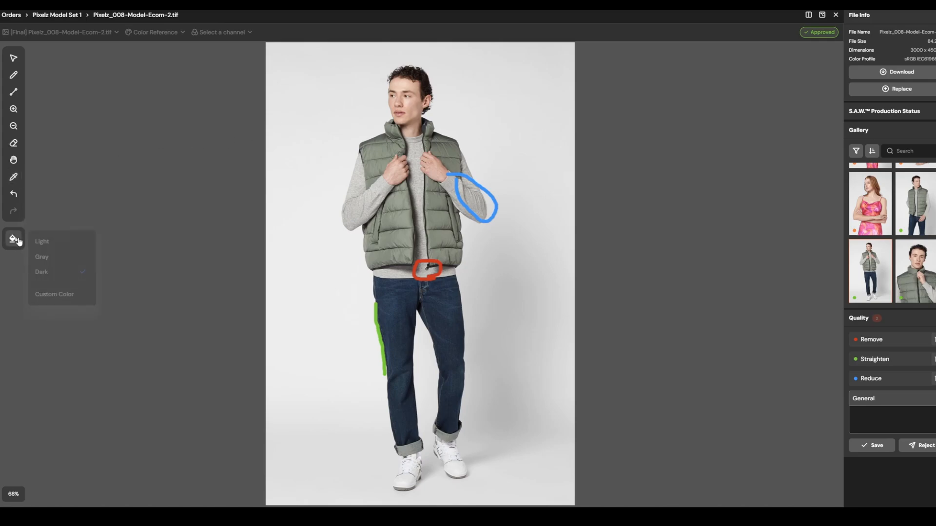
pyautogui.click(62, 295)
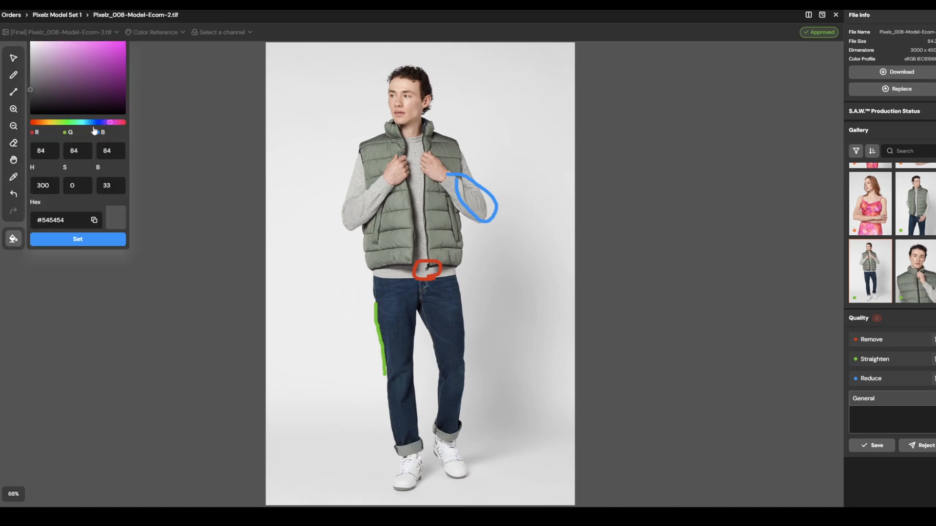
pyautogui.moveTo(34, 75); pyautogui.dragTo(26, 50)
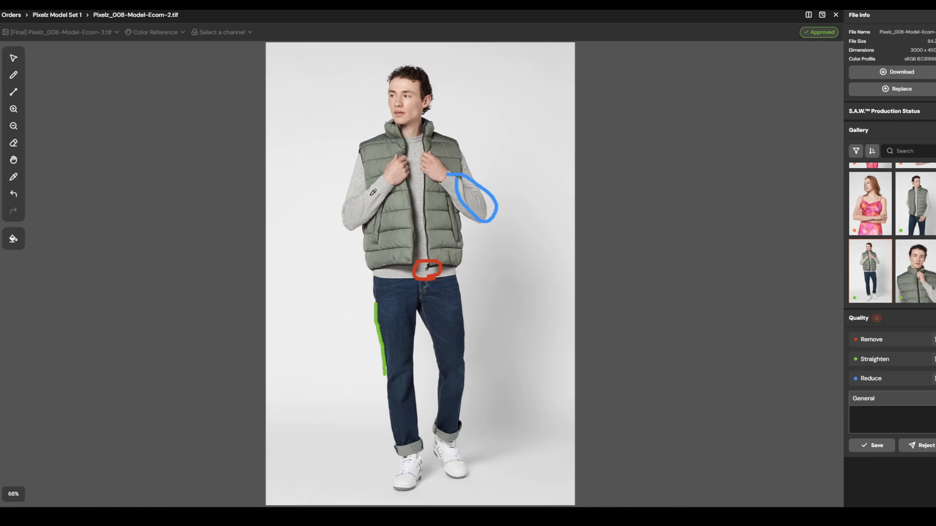
# Step: Set the markup pen to Restore and alternate repeatedly between the final and original versions to compare the jeans' shape
pyautogui.click(14, 75)
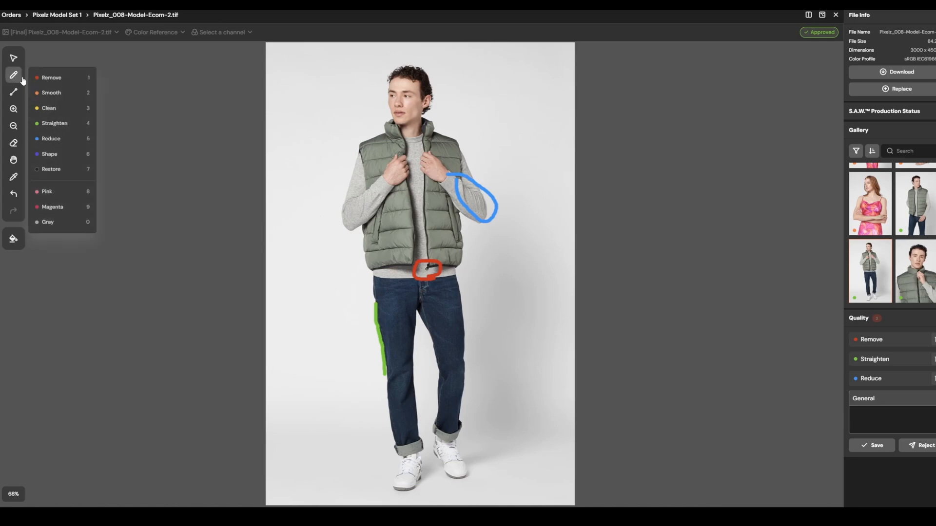
pyautogui.click(55, 170)
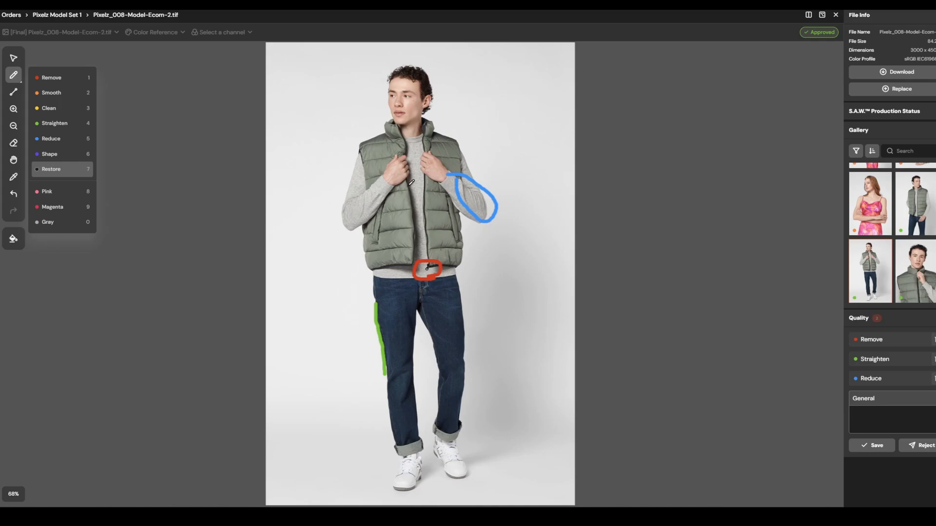
pyautogui.press('space')
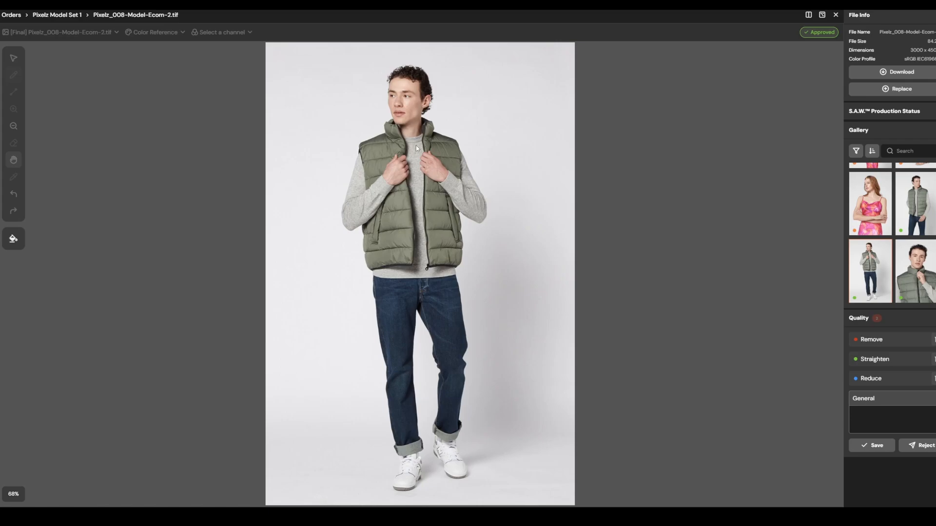
pyautogui.press('space')
pyautogui.press('space')
pyautogui.press('space')
pyautogui.press('space')
pyautogui.press('space')
pyautogui.press('space')
pyautogui.press('space')
pyautogui.press('space')
pyautogui.press('space')
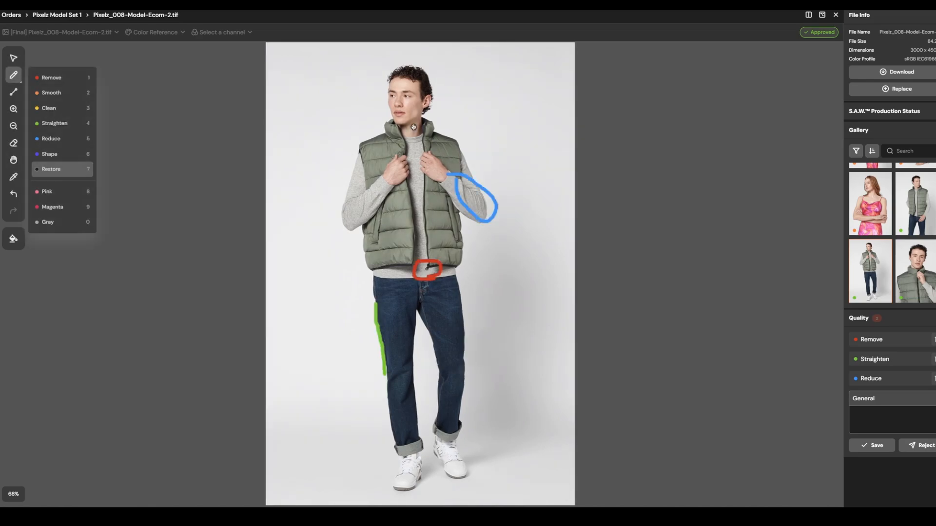
pyautogui.press('space')
pyautogui.press('space')
pyautogui.press('space')
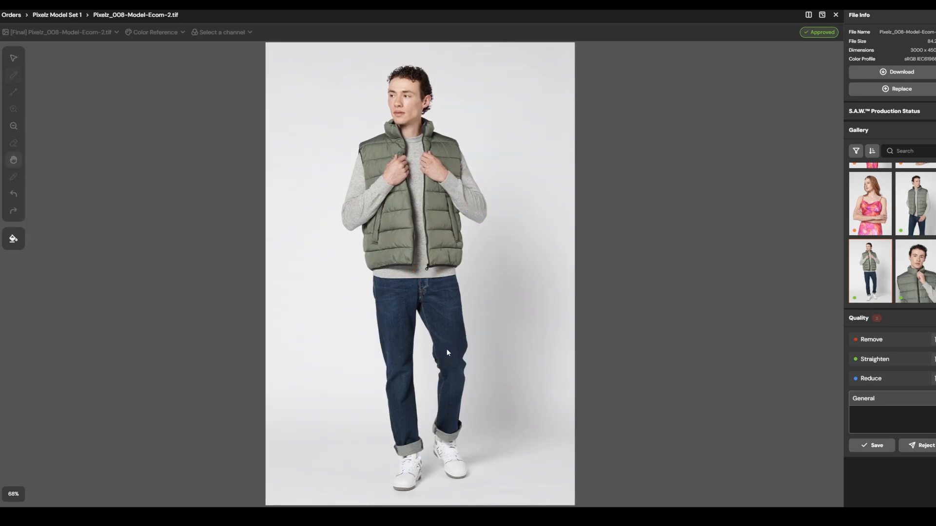
pyautogui.press('space')
# Step: Circle the knee area of the right-hand jeans leg with the Restore markup and save the image's comments
pyautogui.moveTo(469, 337)
pyautogui.mouseDown()
pyautogui.moveTo(468, 391)
pyautogui.moveTo(486, 343)
pyautogui.moveTo(468, 336)
pyautogui.mouseUp()
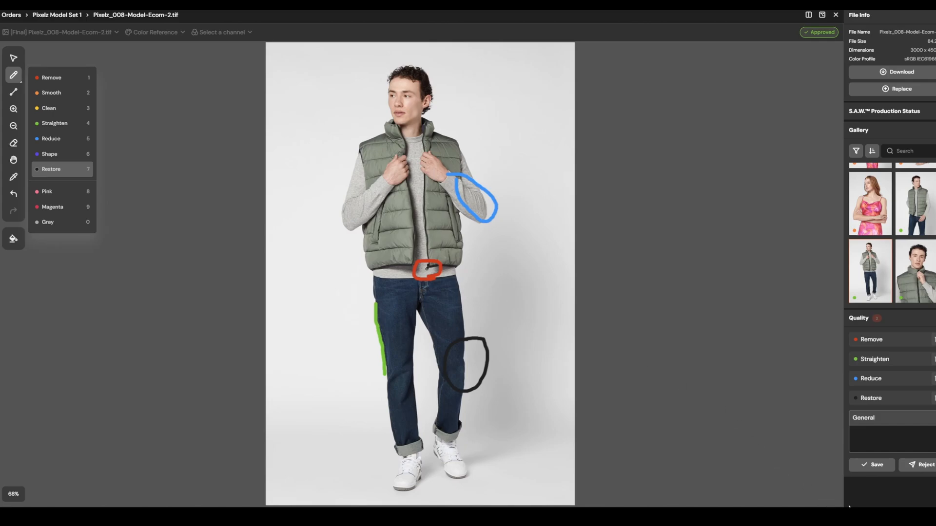
pyautogui.click(873, 472)
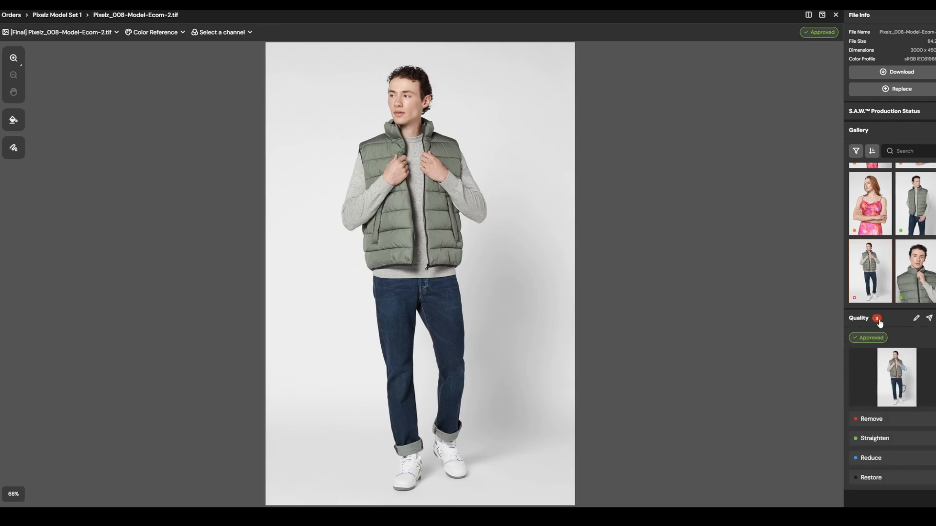
# Step: Open the list of saved comments for sending
pyautogui.click(878, 320)
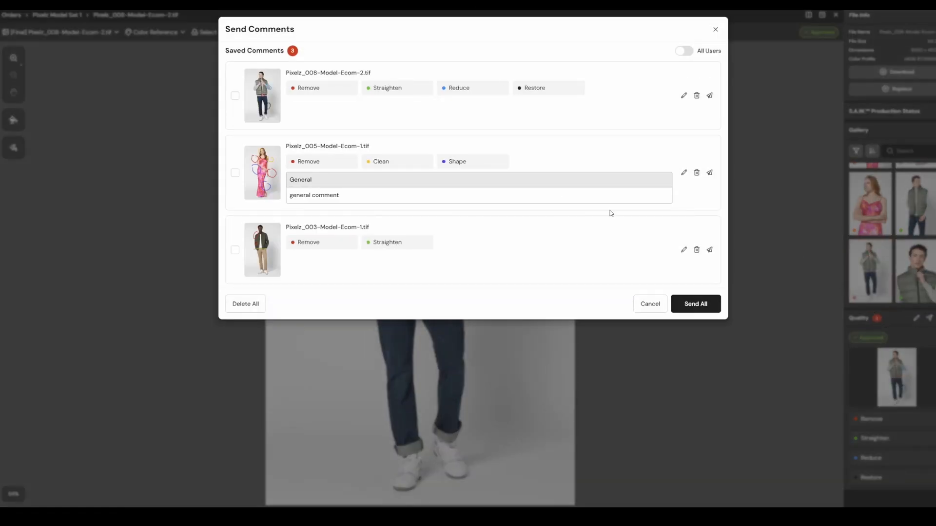